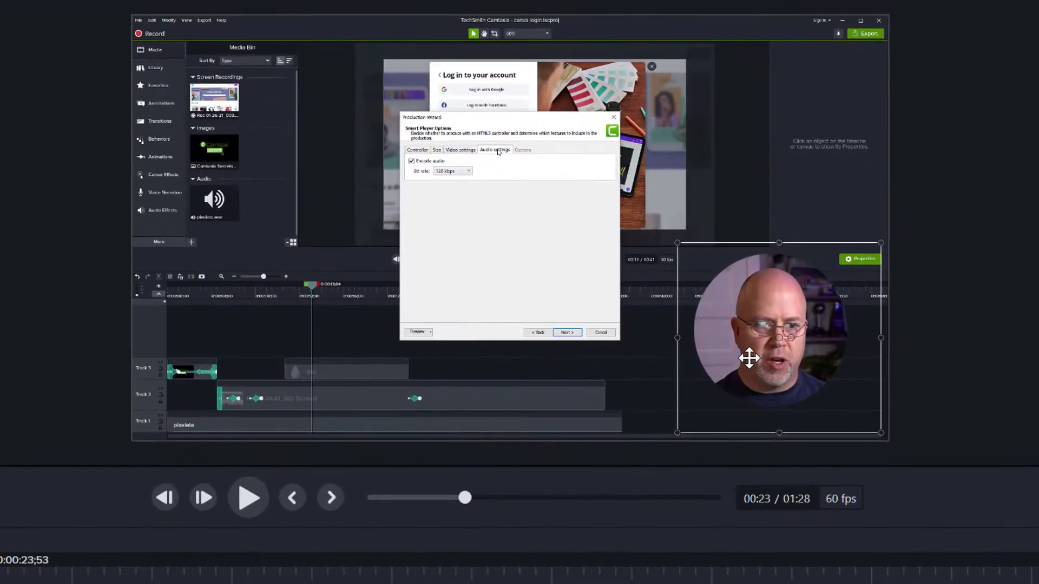
Nudge the circular webcam overlay up and right, then shrink it from its top-left corner
left_click_drag(742, 359, 753, 355)
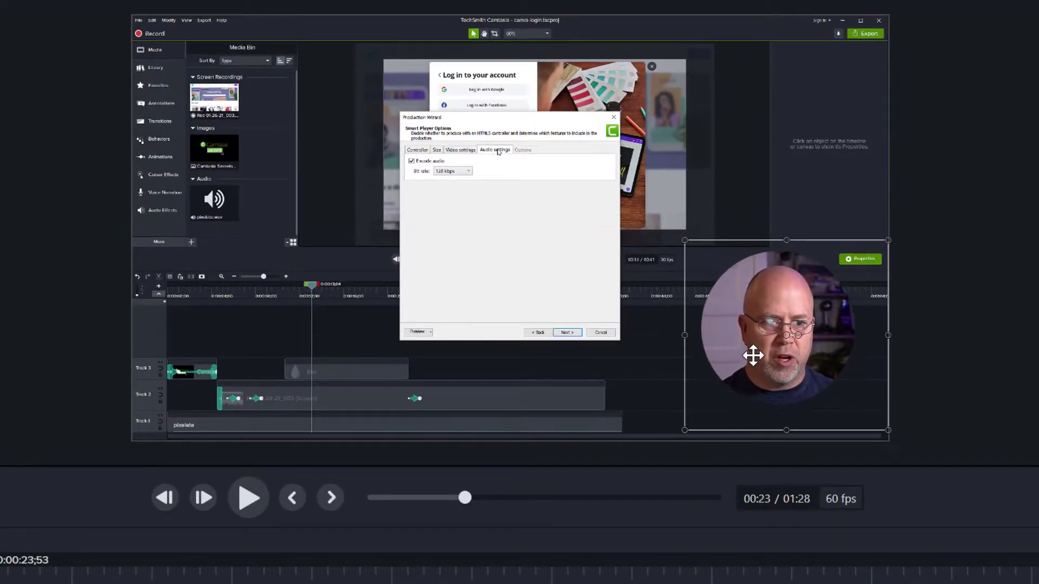
left_click_drag(683, 238, 714, 269)
left_click_drag(714, 268, 763, 322)
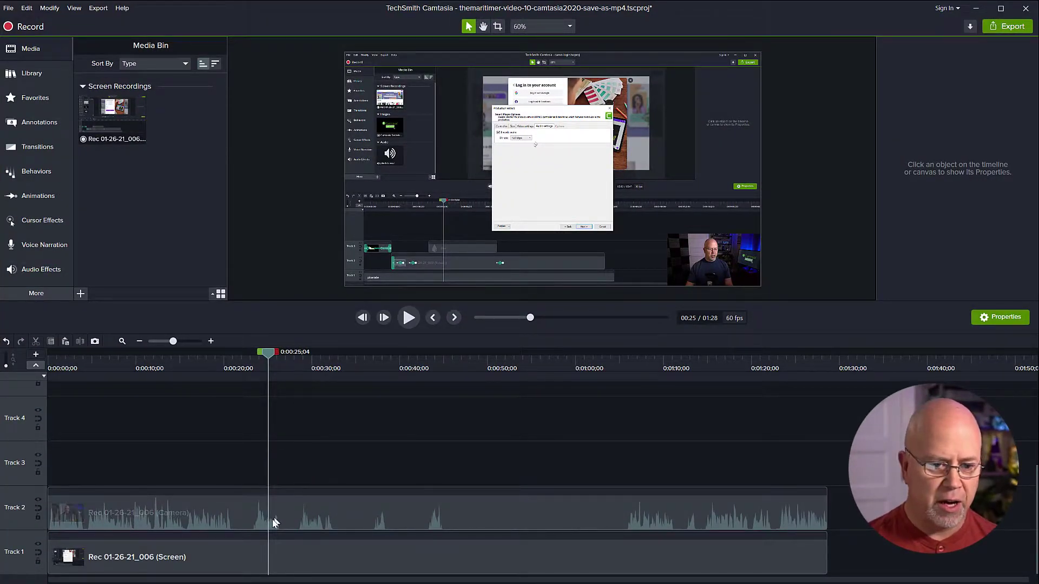
Select the Track 2 camera overlay on the canvas to show its 22.4% scale properties
left_click(235, 557)
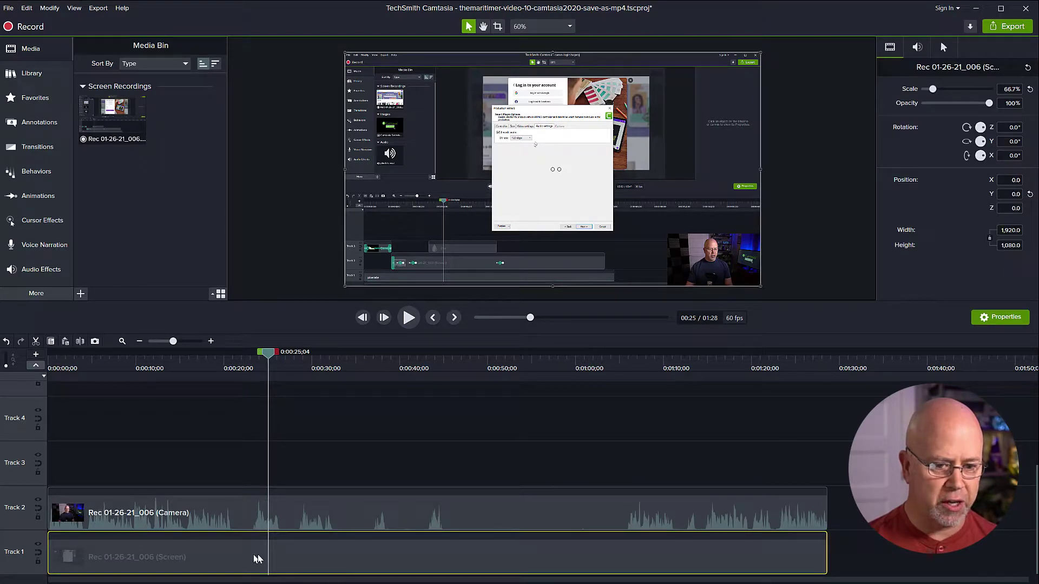
left_click(248, 513)
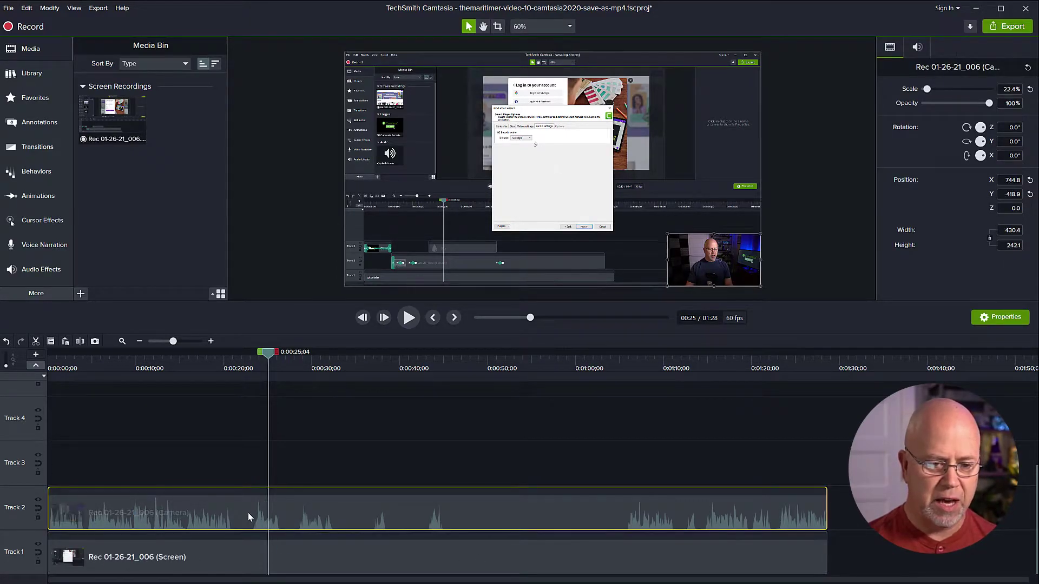
left_click(229, 511)
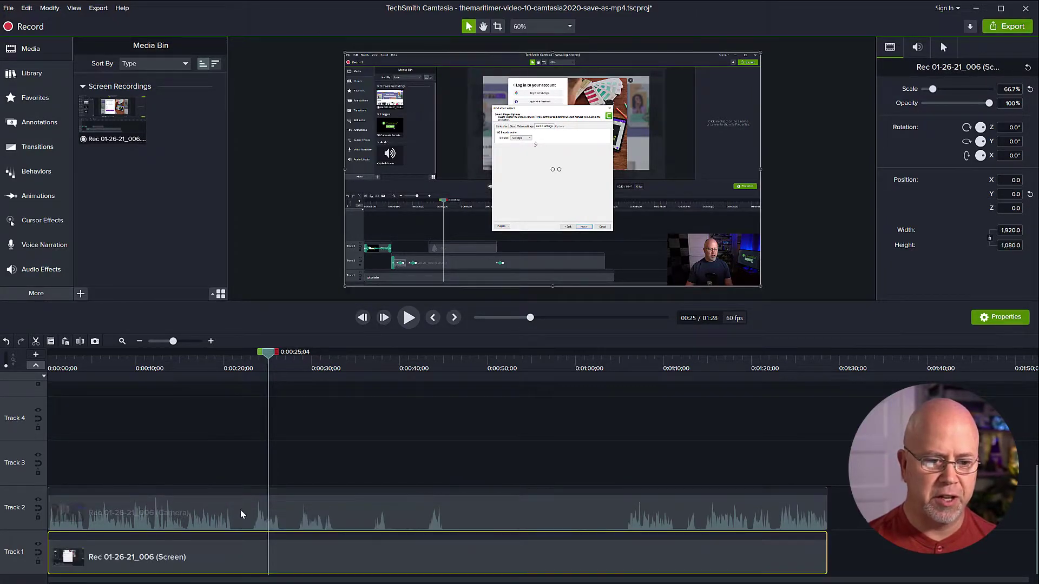
left_click(352, 461)
left_click(733, 271)
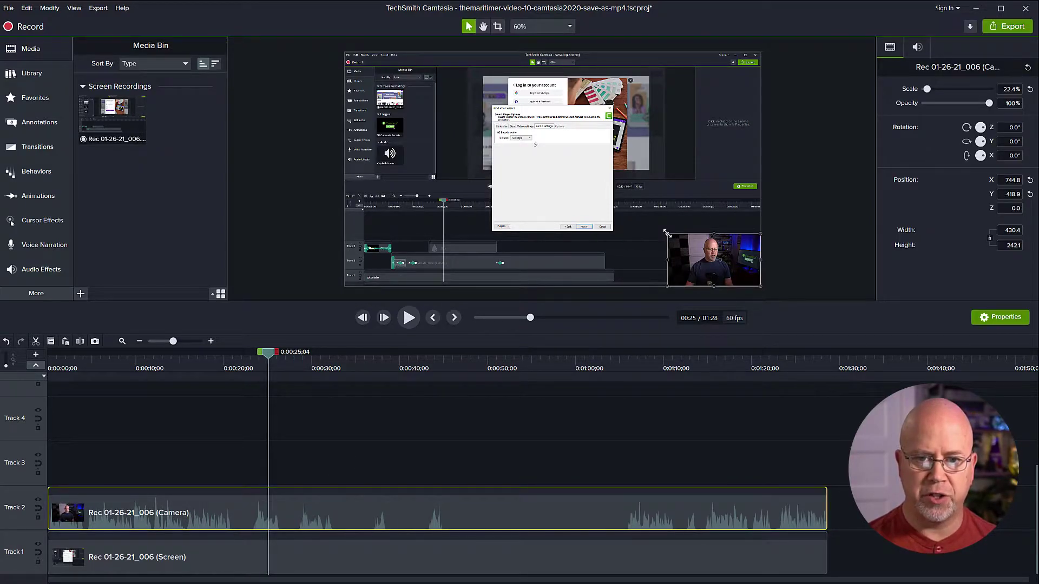
Enlarge the webcam overlay to 66.1%, then crop its bottom, right and left edges around the face
left_click_drag(667, 233, 493, 156)
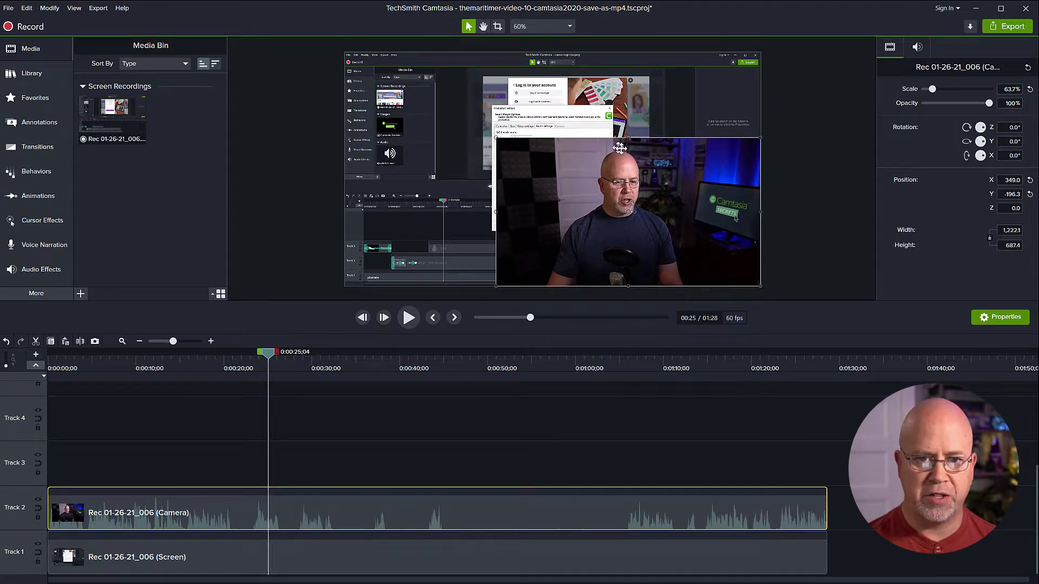
left_click_drag(496, 136, 488, 134)
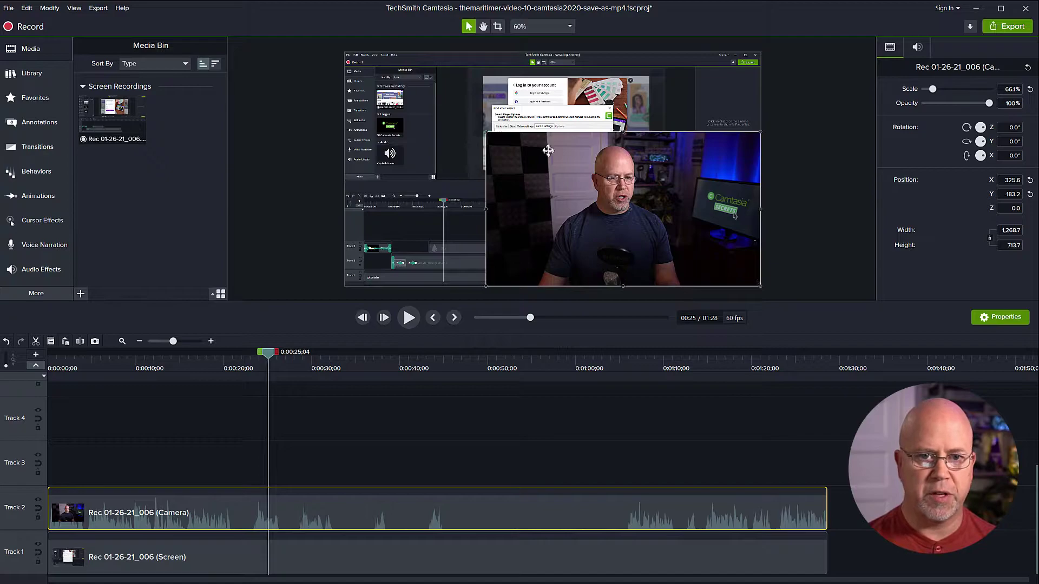
left_click(497, 27)
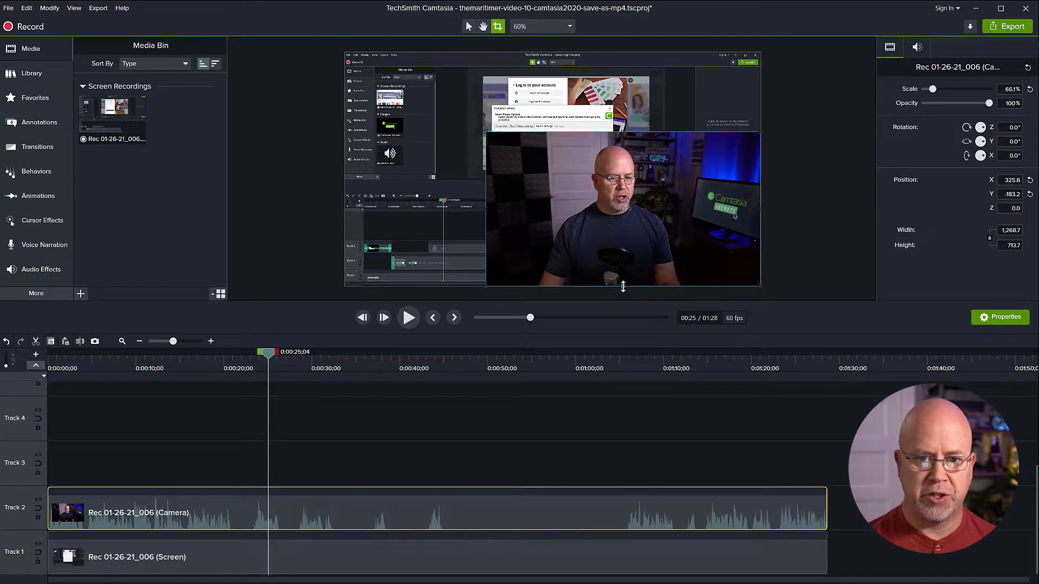
left_click_drag(626, 286, 627, 236)
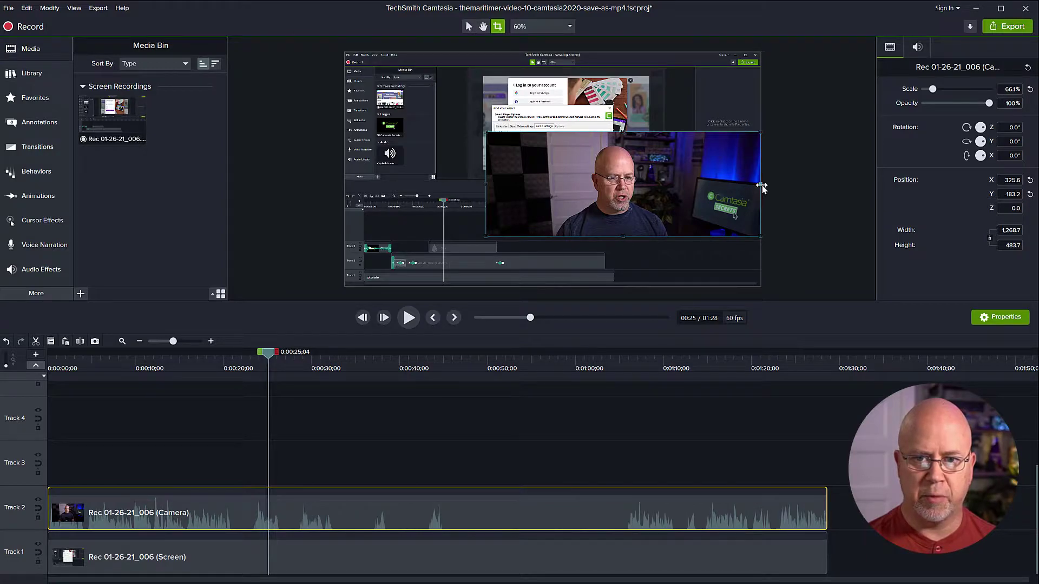
left_click_drag(761, 186, 674, 187)
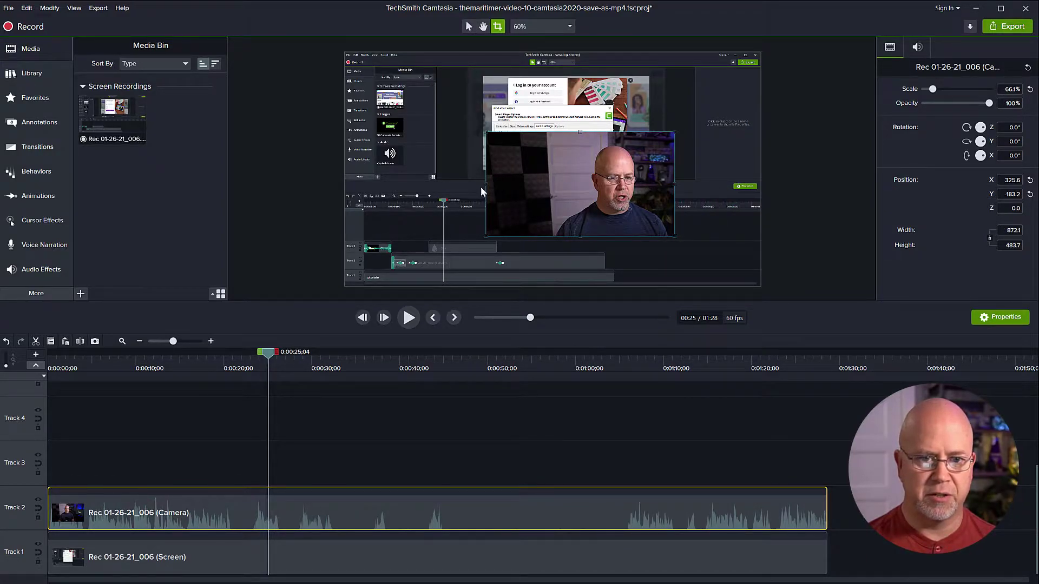
left_click_drag(486, 184, 671, 228)
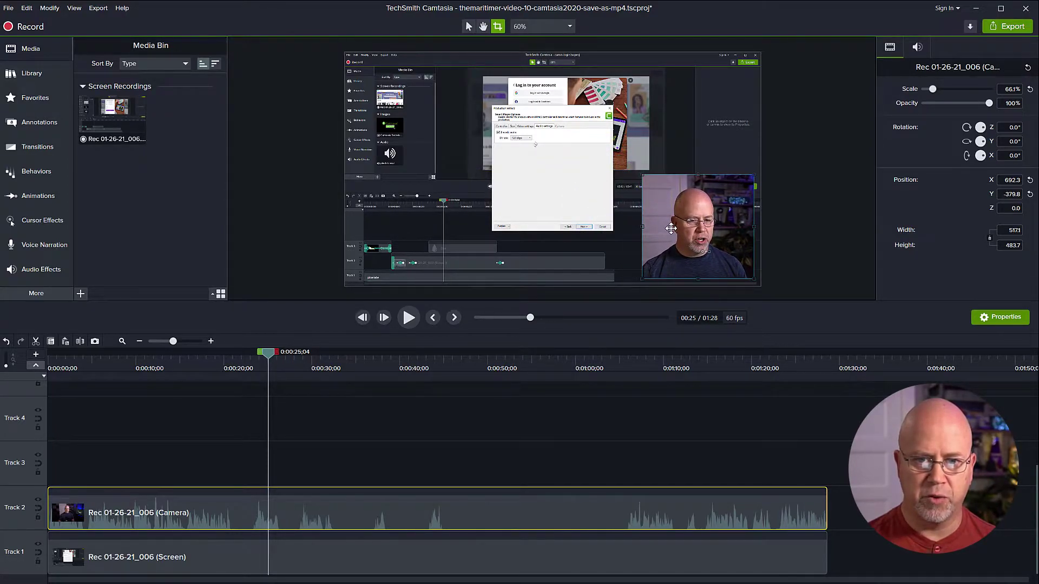
Add a yellow ellipse shape over the webcam face with 41% fill opacity
left_click(468, 27)
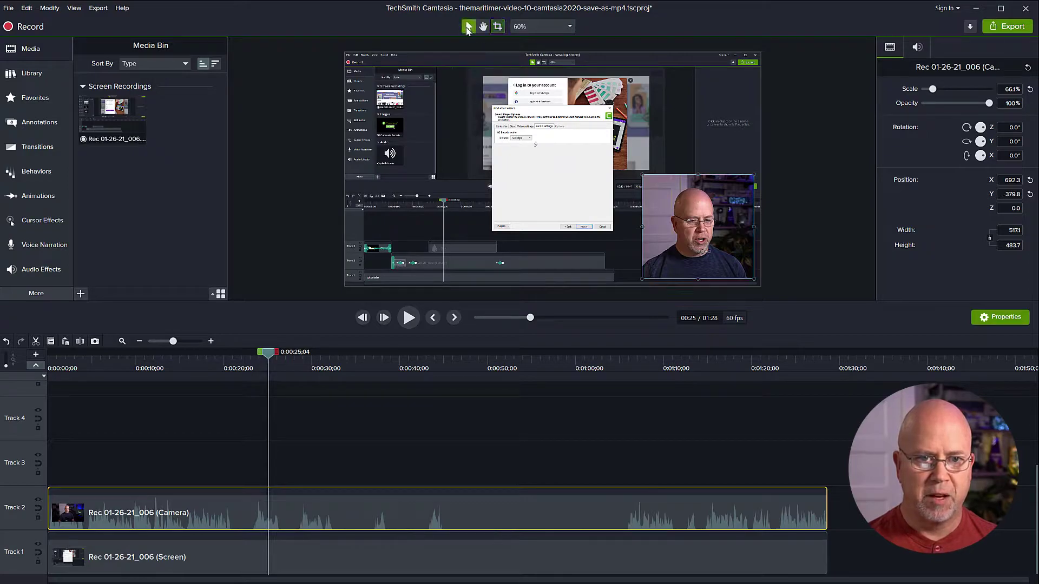
left_click(37, 128)
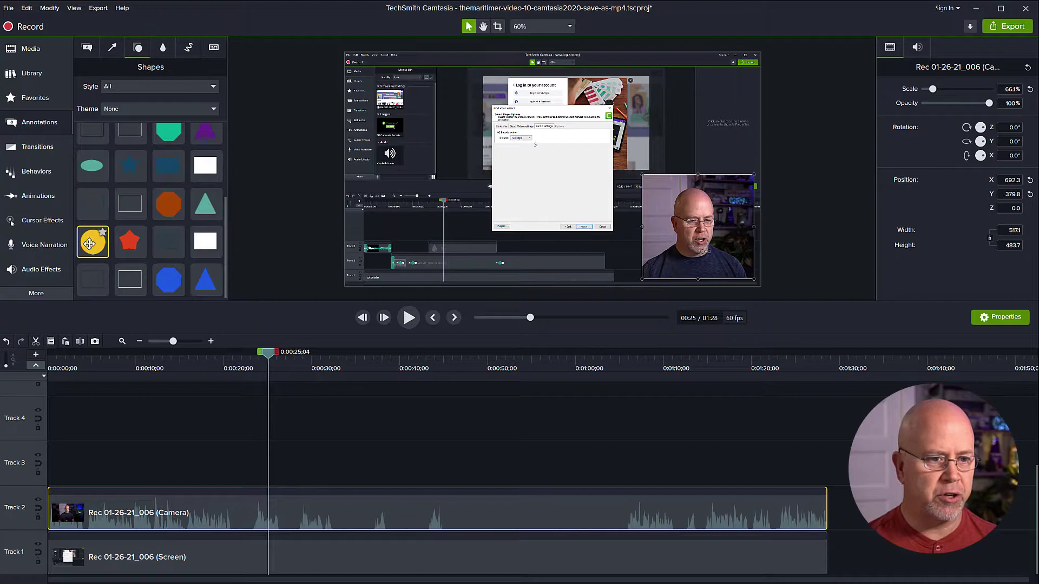
mouse_move(89, 243)
left_mouse_down()
mouse_move(470, 174)
mouse_move(668, 207)
left_mouse_up()
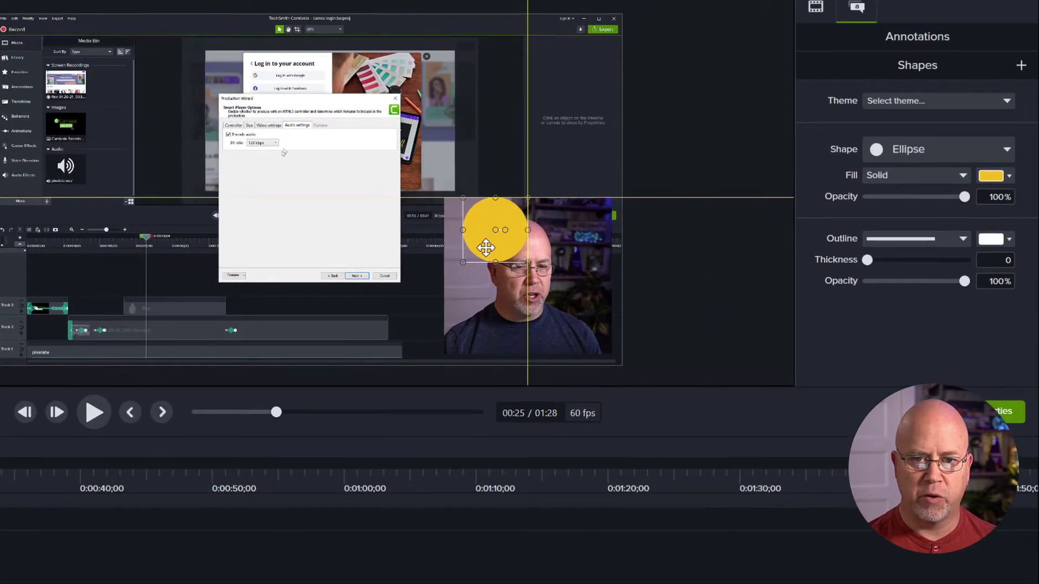
left_click_drag(486, 247, 598, 325)
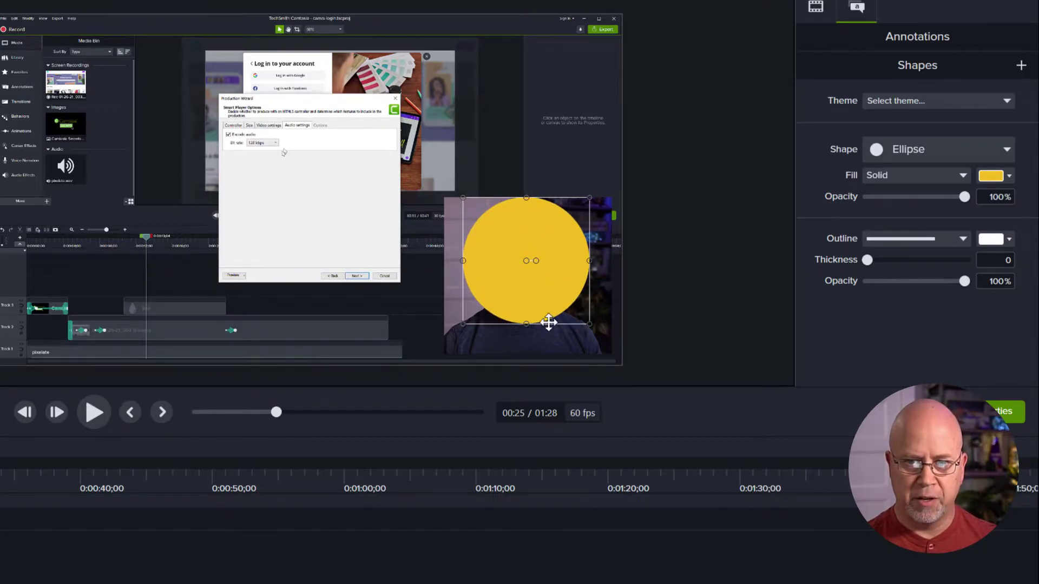
mouse_move(539, 294)
left_mouse_down()
mouse_move(544, 313)
mouse_move(481, 311)
mouse_move(552, 305)
mouse_move(538, 300)
left_mouse_up()
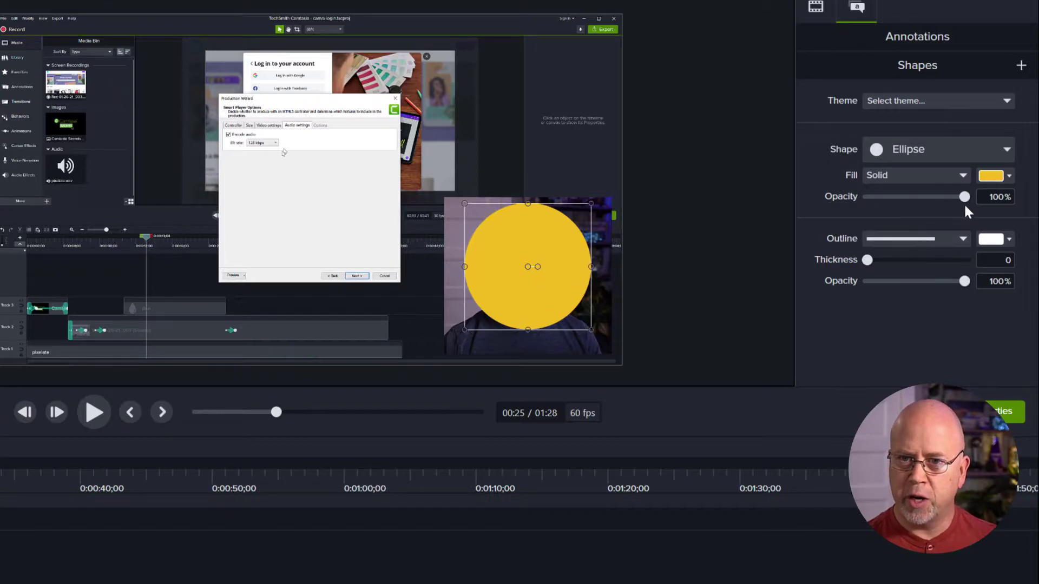
left_click_drag(964, 198, 908, 198)
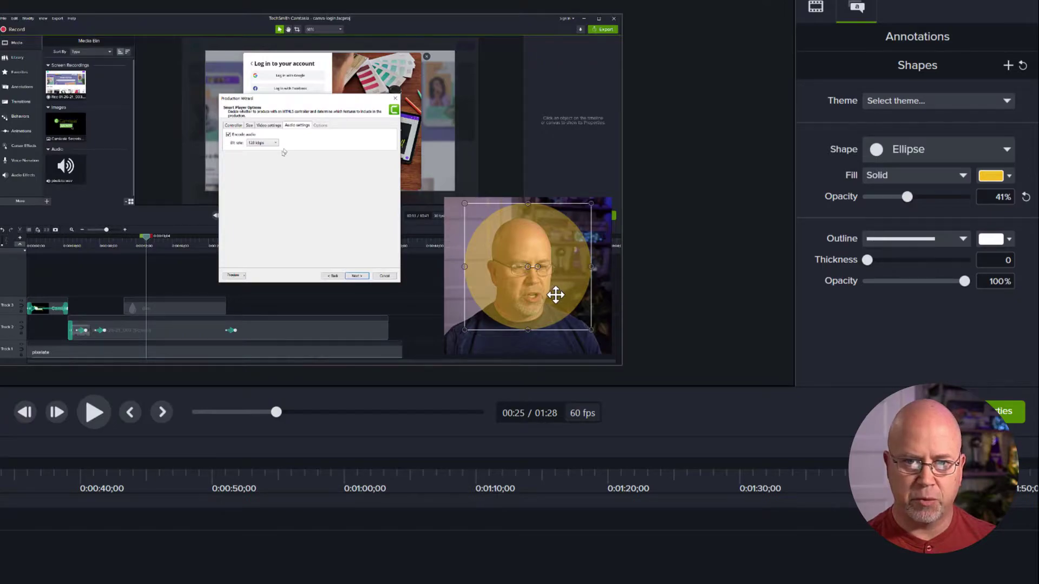
left_click_drag(557, 294, 550, 296)
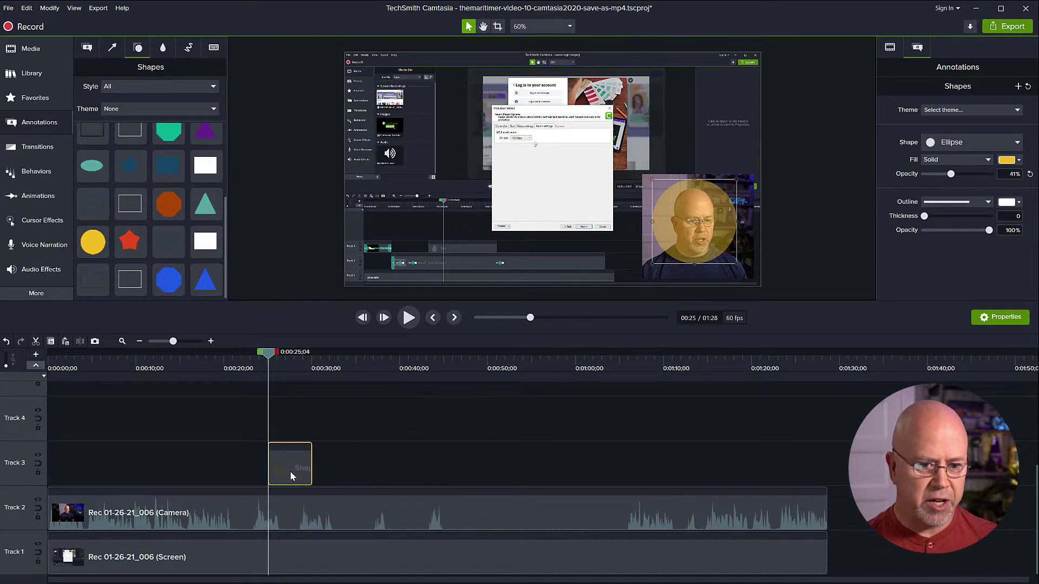
Move the Shape clip to the timeline start and scrub through the video to check the preview
left_click_drag(290, 467, 826, 491)
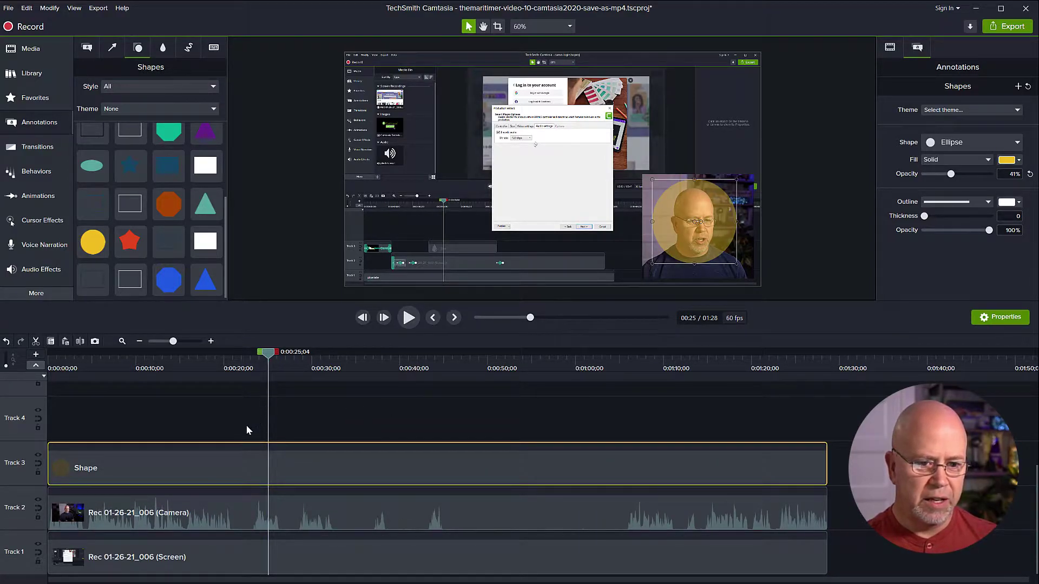
left_click_drag(269, 355, 47, 366)
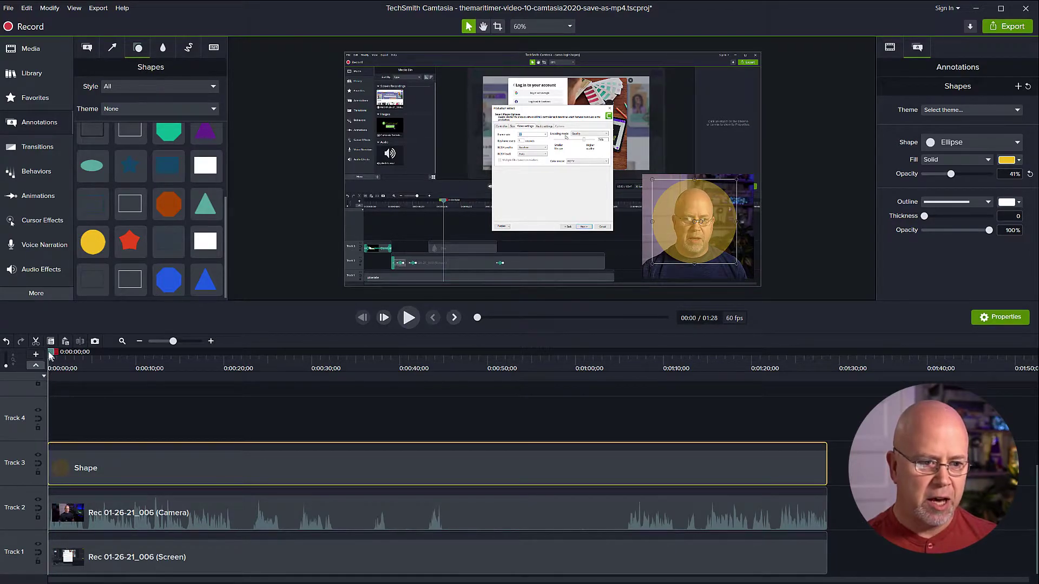
left_click_drag(50, 359, 144, 373)
left_click_drag(144, 373, 258, 485)
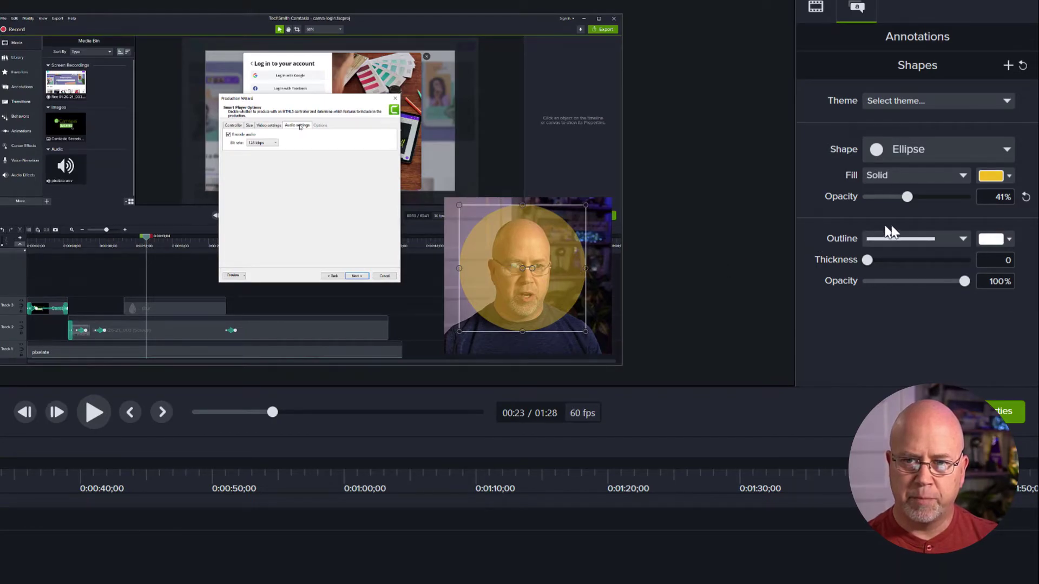
Change the ellipse fill to solid black at 100% opacity
left_click(990, 175)
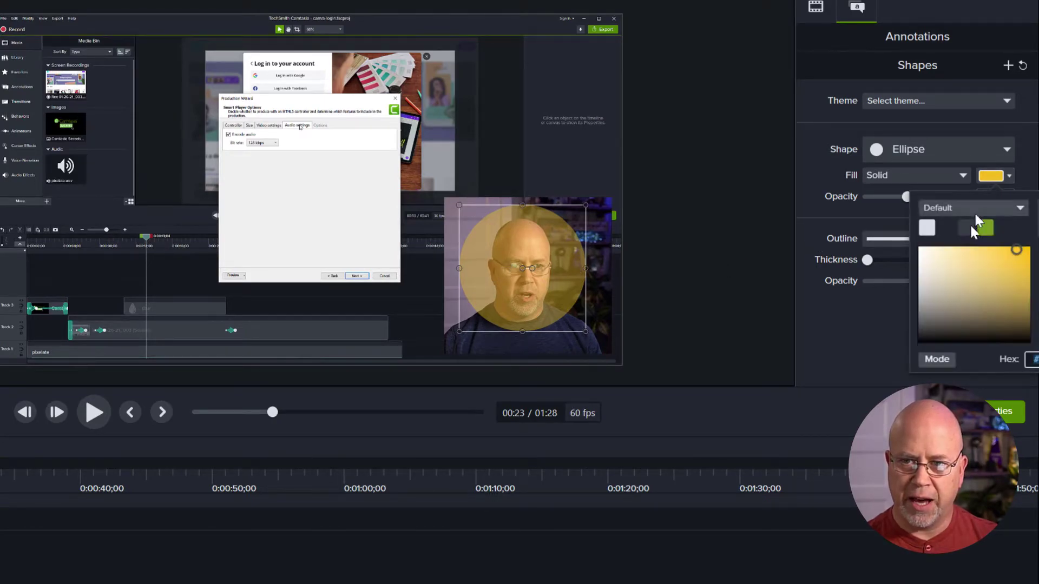
left_click_drag(927, 283, 877, 377)
left_click(866, 349)
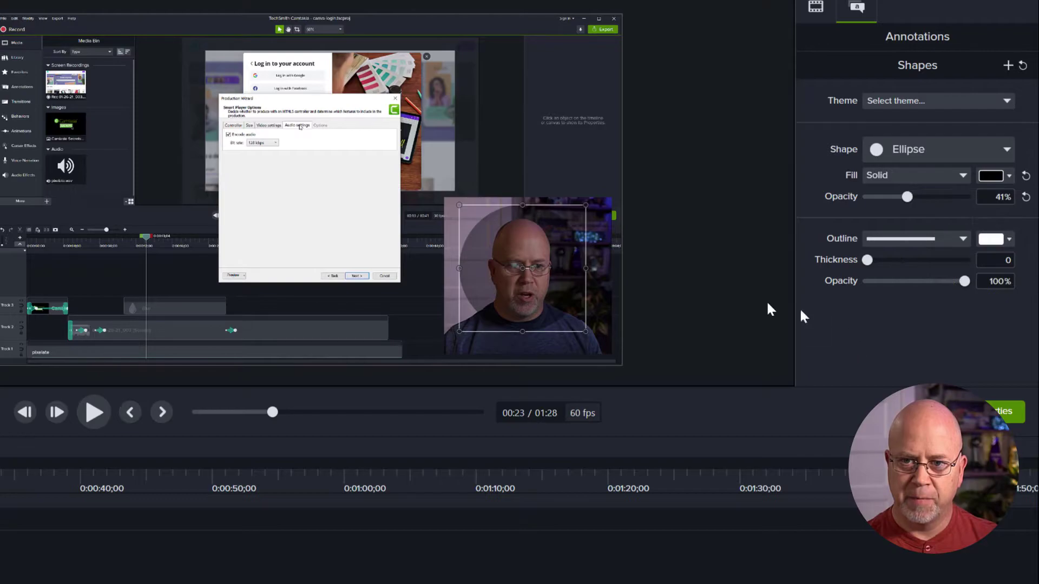
left_click_drag(909, 200, 968, 204)
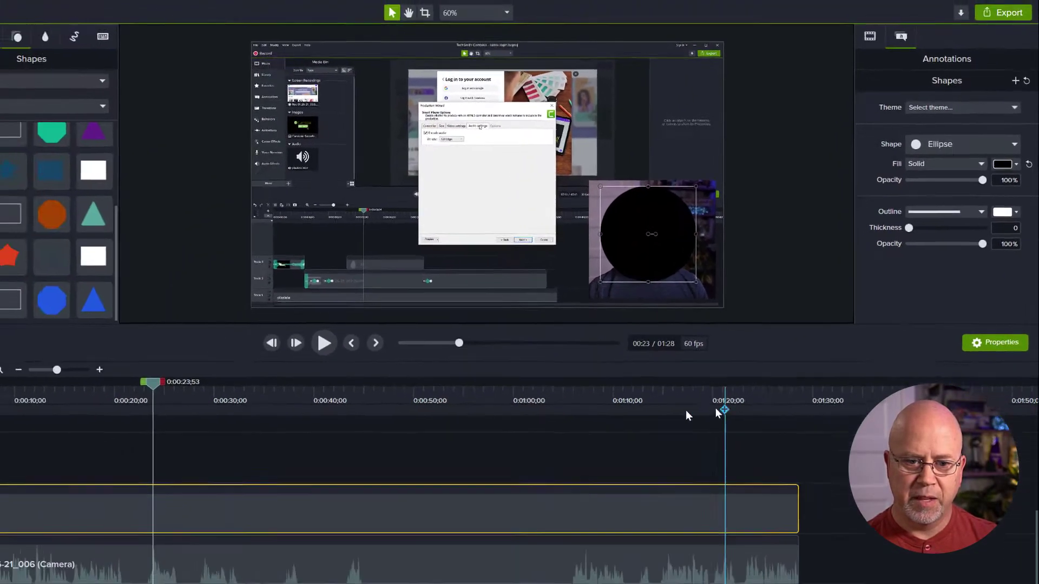
left_click(291, 427)
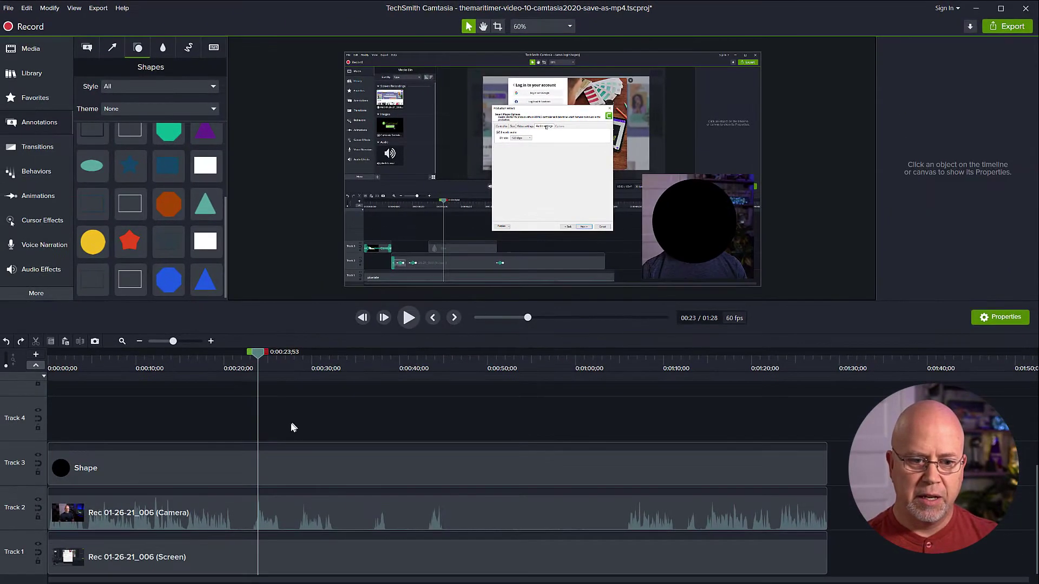
Set Track 3's track matte mode to Alpha and reposition the webcam circle on the canvas
left_click(211, 472)
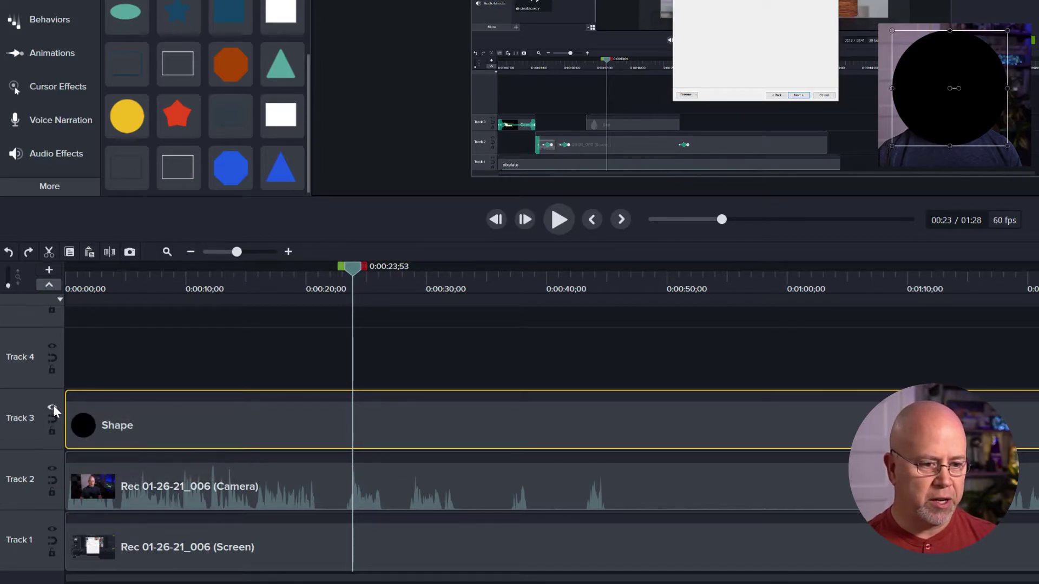
right_click(53, 407)
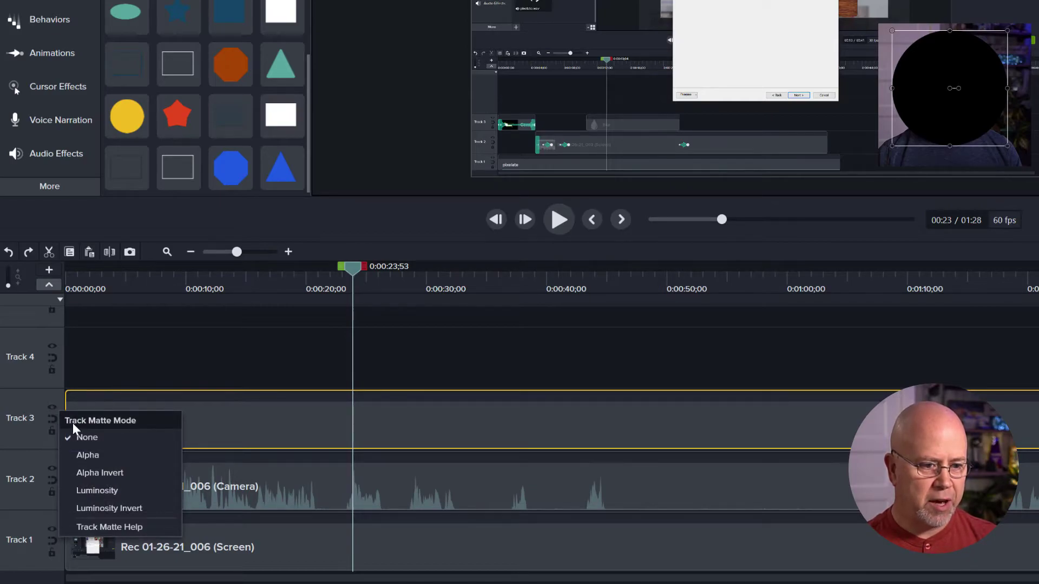
left_click(91, 453)
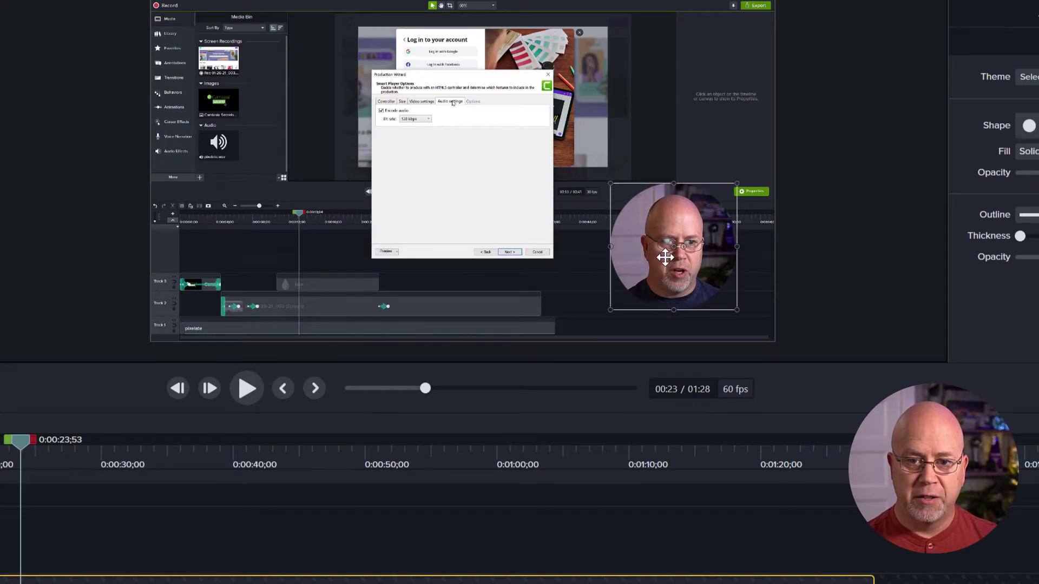
mouse_move(664, 257)
left_mouse_down()
mouse_move(684, 256)
mouse_move(651, 258)
mouse_move(673, 254)
mouse_move(666, 246)
mouse_move(654, 258)
mouse_move(665, 260)
mouse_move(669, 249)
left_mouse_up()
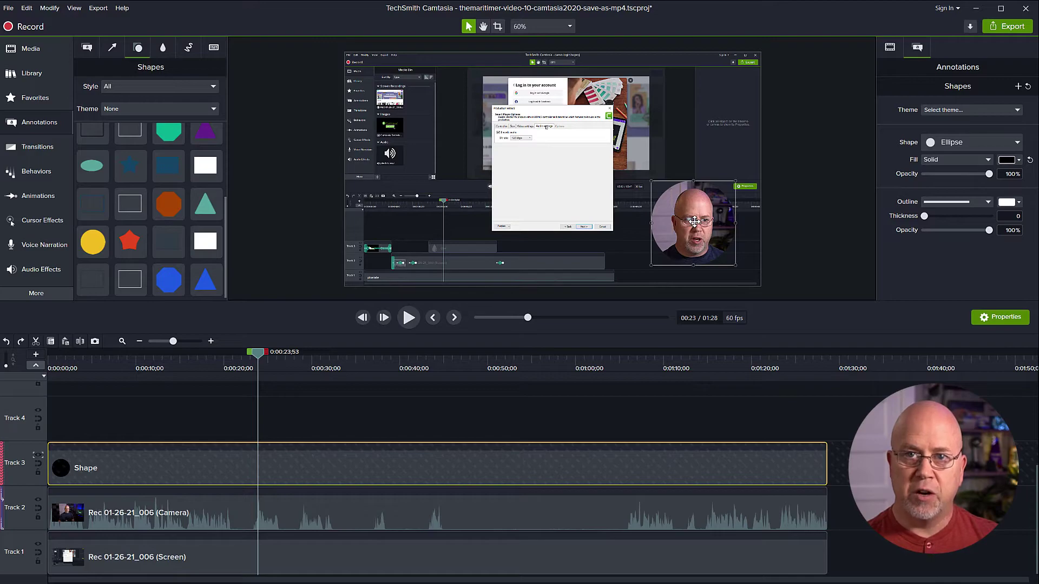
Group the Shape and Camera clips into Group 3 and set Track 3's track matte to None
left_click_drag(313, 422, 337, 516)
right_click(328, 505)
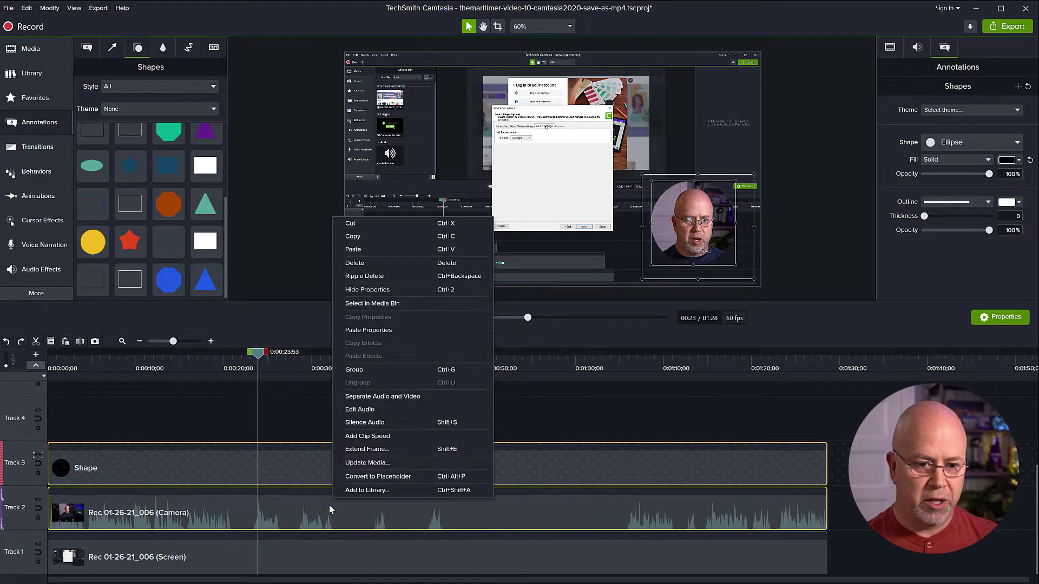
left_click(354, 370)
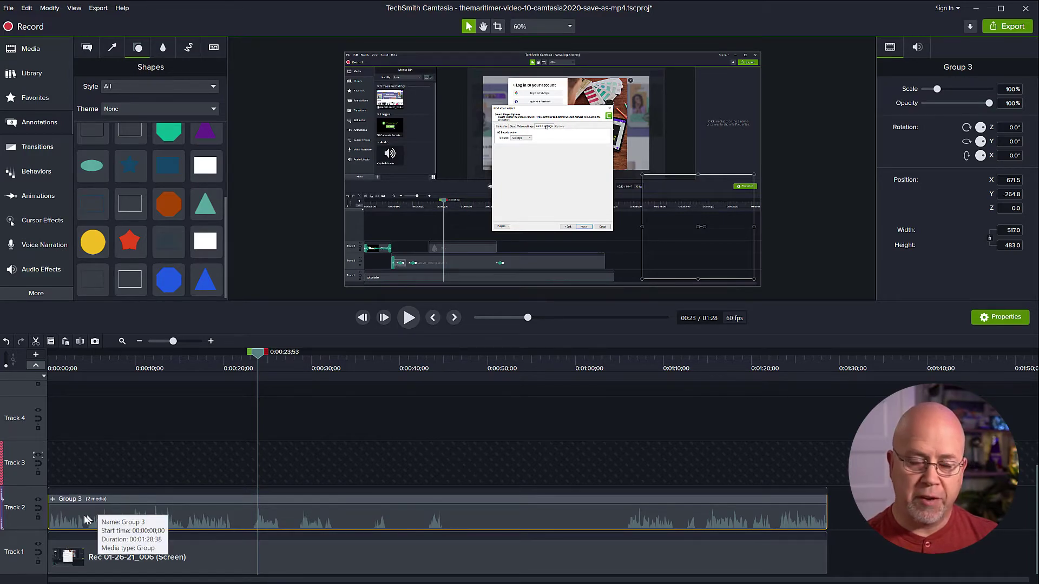
left_click(39, 457)
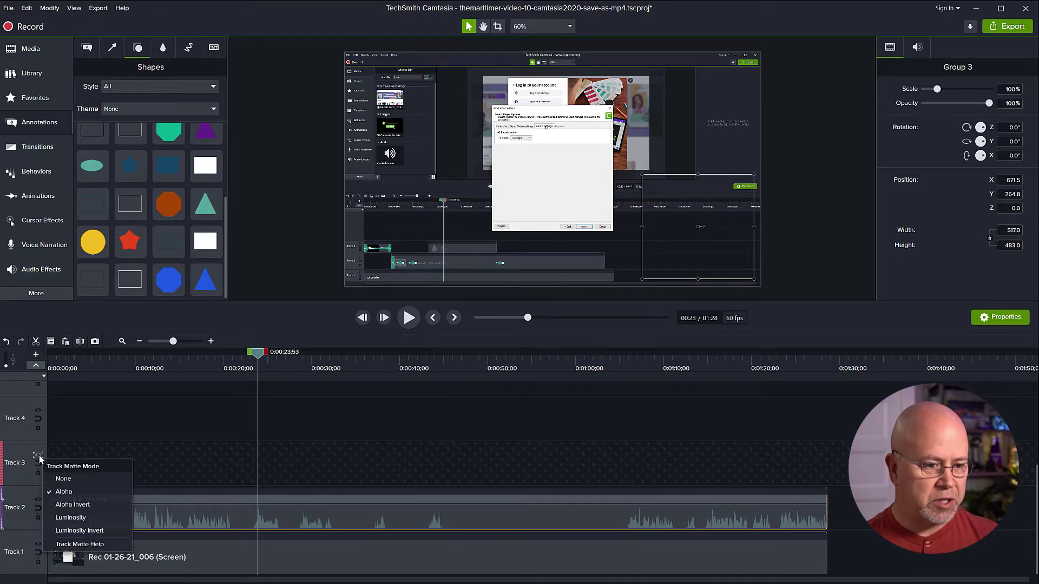
left_click(63, 480)
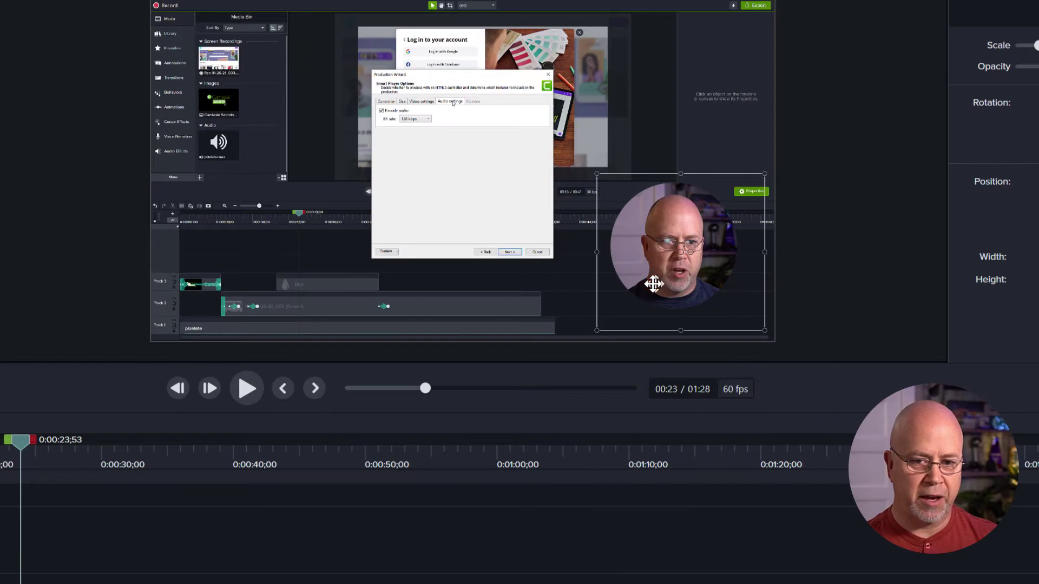
Shrink the webcam circle group to 87.4% and place it at X 702.3, Y -293.5
mouse_move(654, 283)
left_mouse_down()
mouse_move(608, 259)
mouse_move(656, 258)
mouse_move(659, 273)
mouse_move(644, 271)
mouse_move(663, 271)
left_mouse_up()
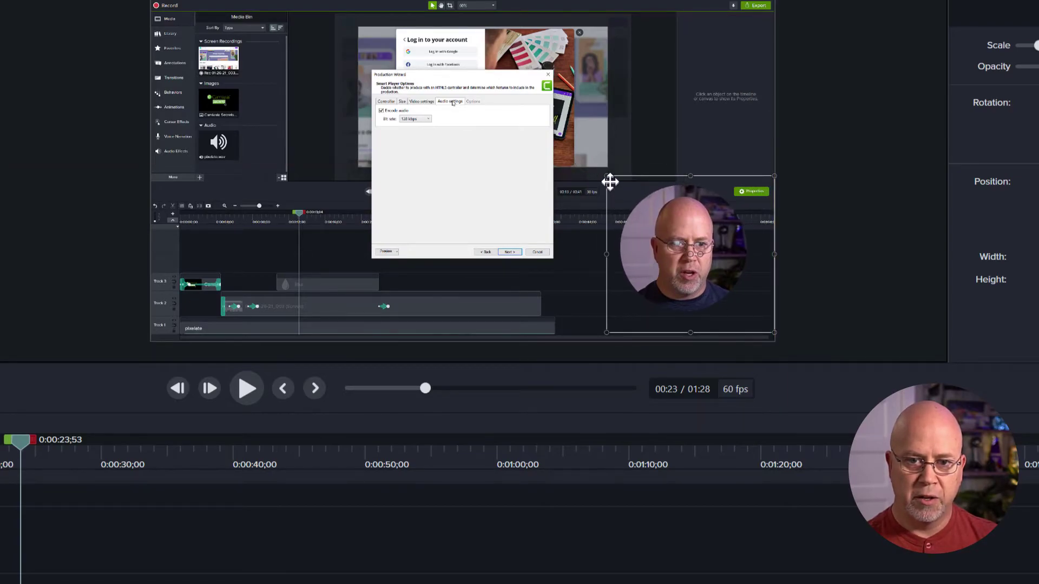
left_click_drag(607, 176, 636, 217)
left_click_drag(656, 262, 653, 261)
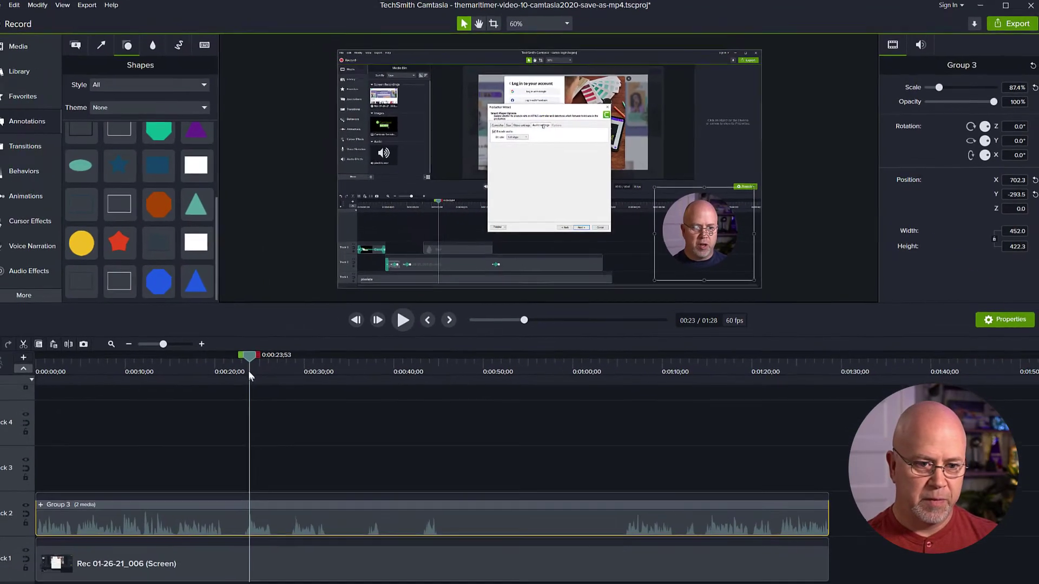
Play back the preview from about 0:13 to check the webcam circle
left_click_drag(72, 442, 0, 438)
key("space")
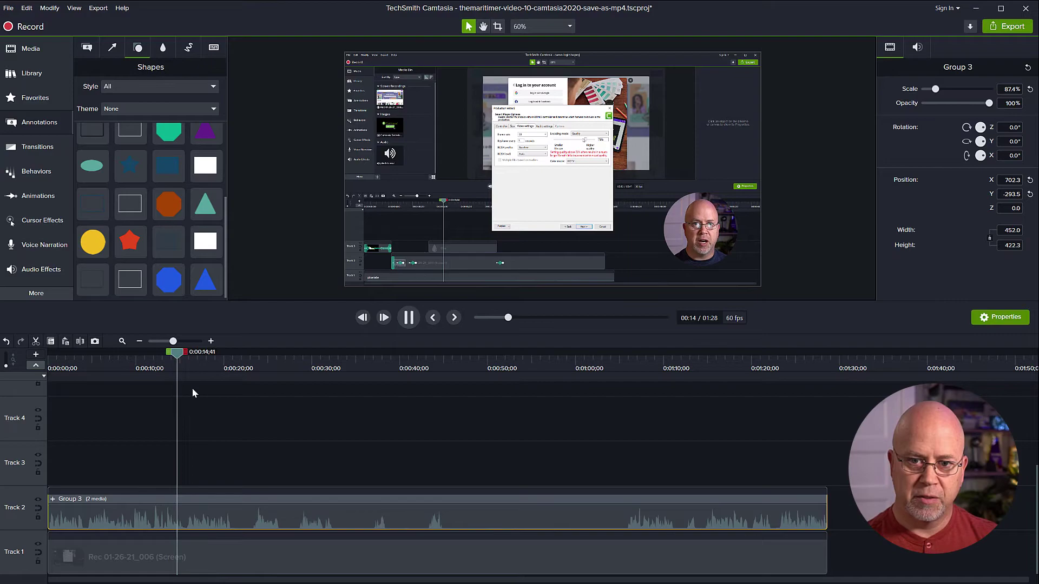
key("space")
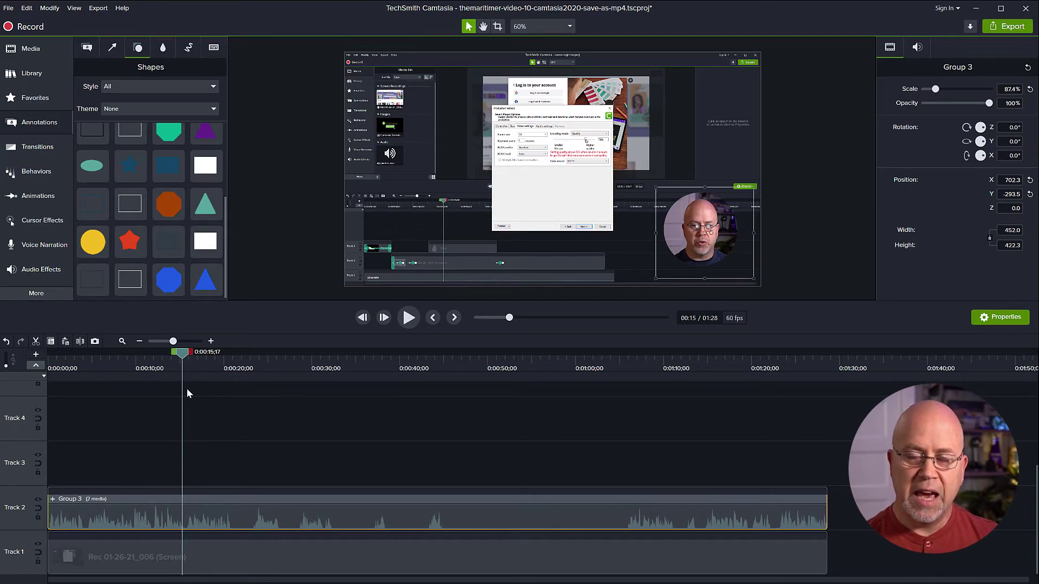
Add an animation to the Track 1 screen recording that zooms it to 130.4% scale
left_click(216, 564)
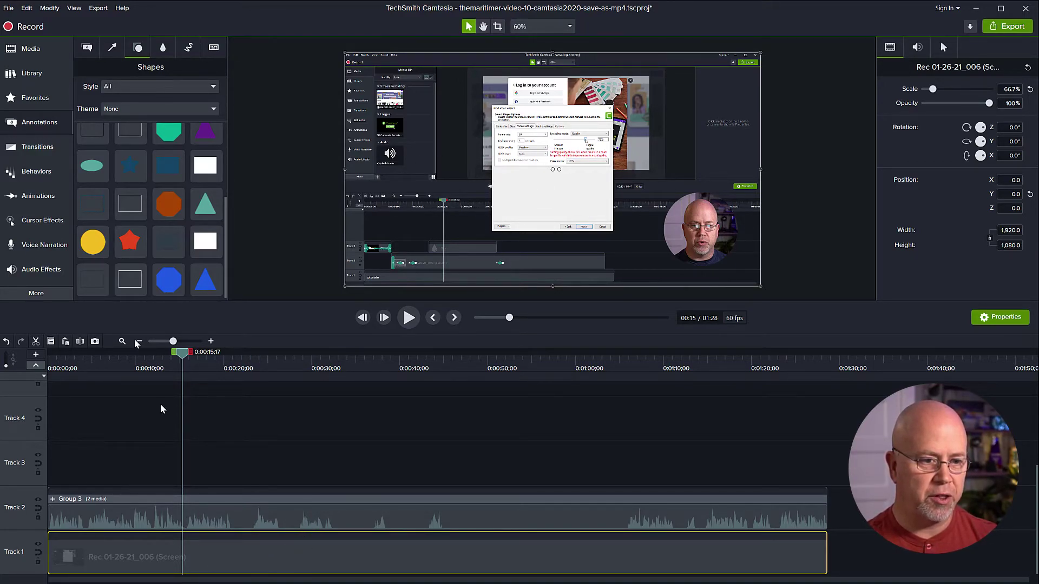
left_click(33, 194)
left_click_drag(113, 81, 242, 559)
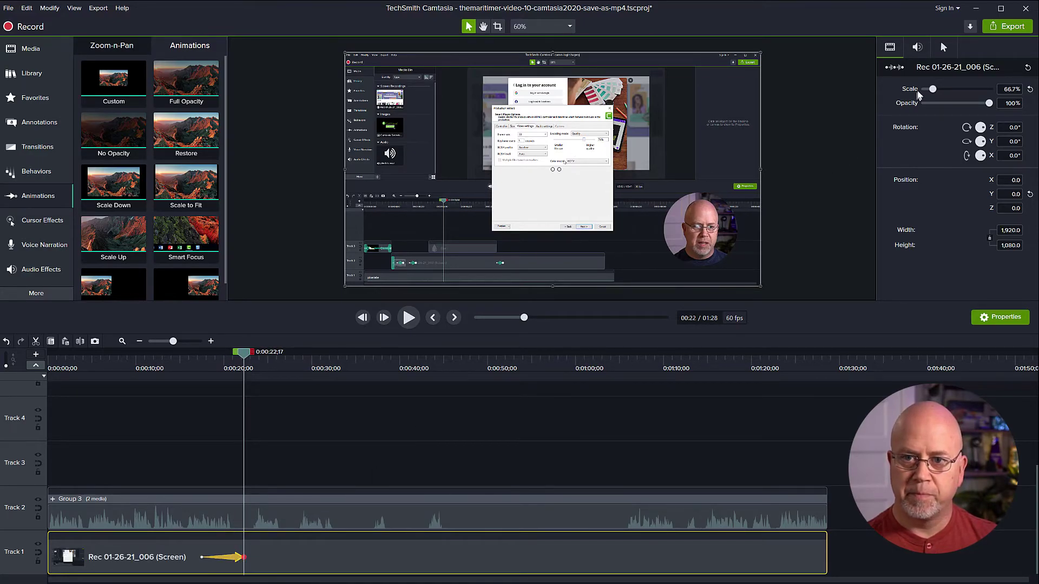
left_click_drag(933, 90, 941, 89)
mouse_move(548, 211)
left_mouse_down()
mouse_move(521, 221)
mouse_move(536, 223)
left_mouse_up()
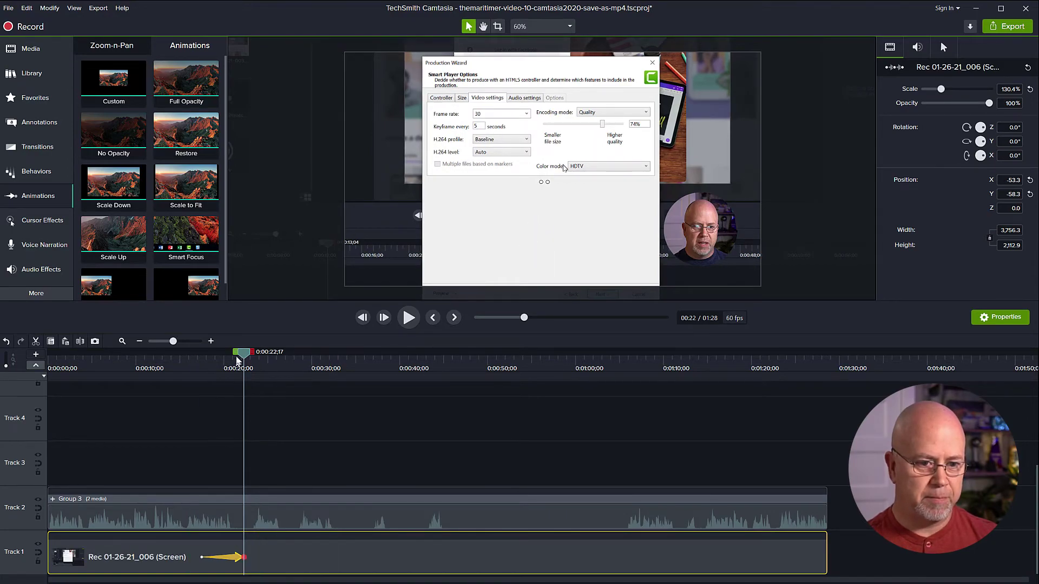
Preview the zoom animation from just before it starts
left_click_drag(242, 357, 197, 357)
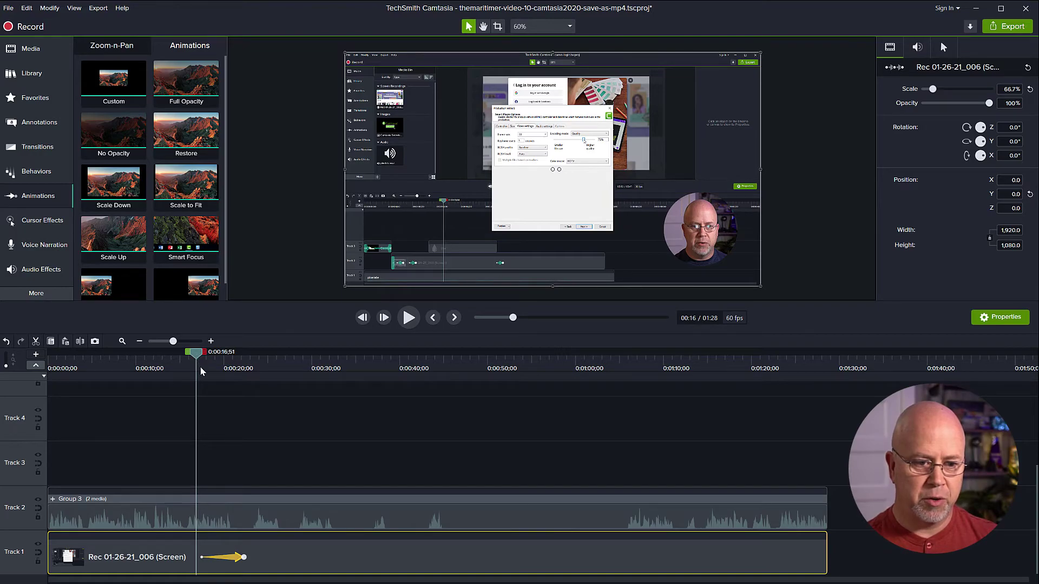
key("space")
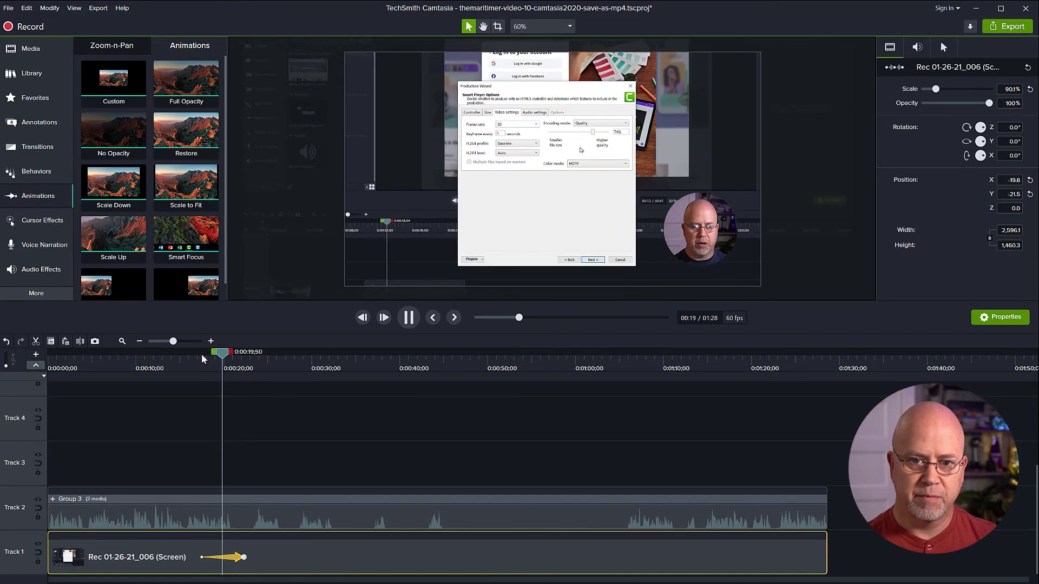
key("space")
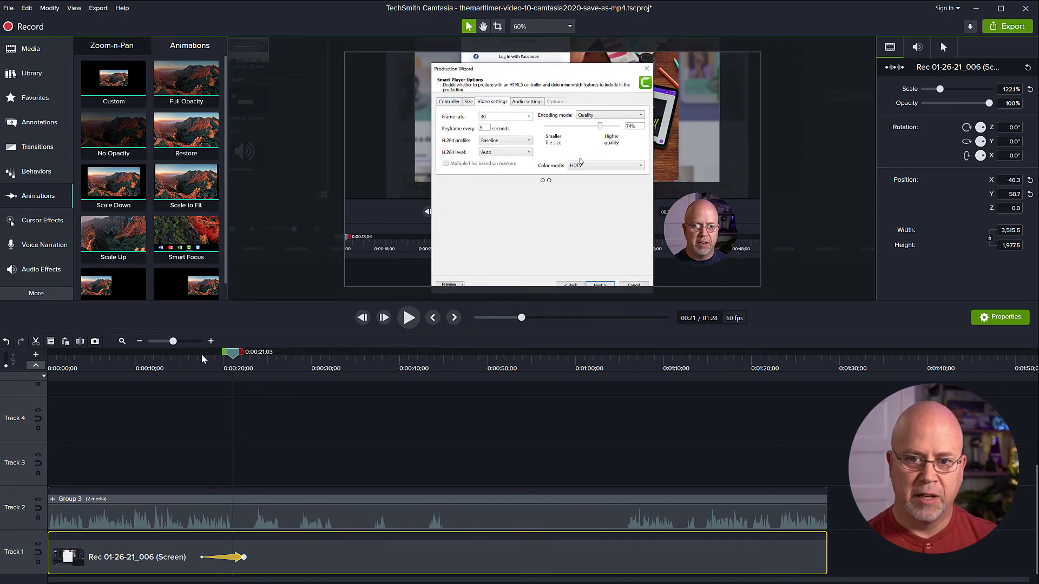